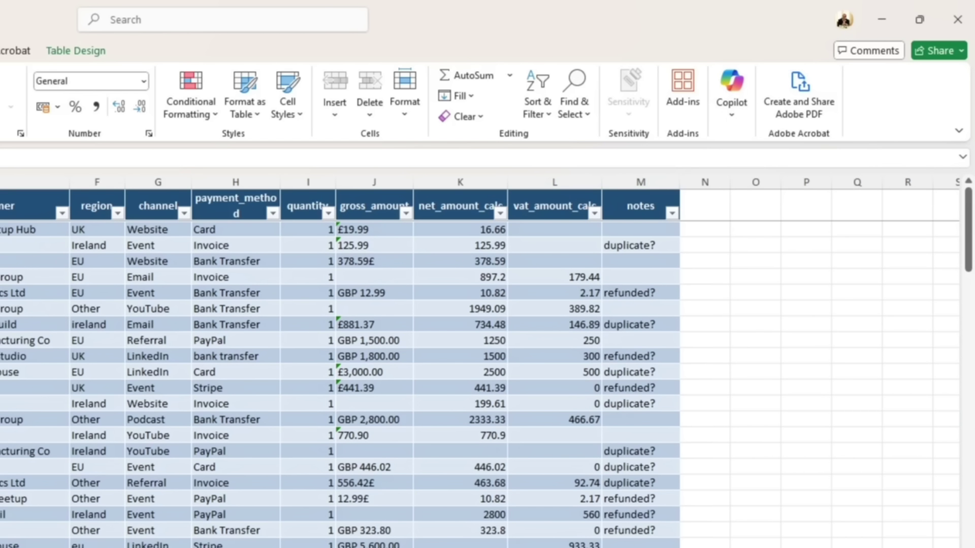
Look through the messy_sales_data sheet for inconsistent dates, currency formats and missing values
scroll(488, 356, "down", 10)
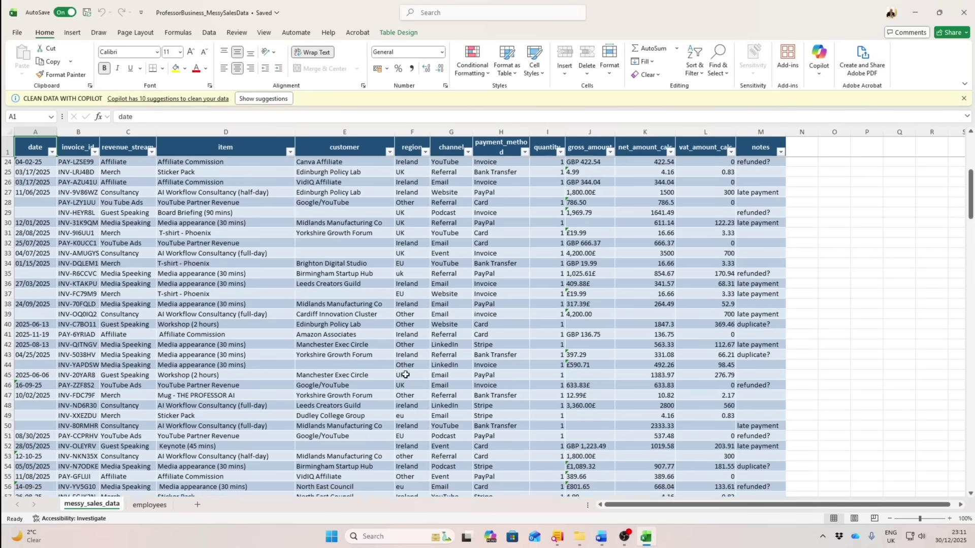
scroll(406, 376, "down", 20)
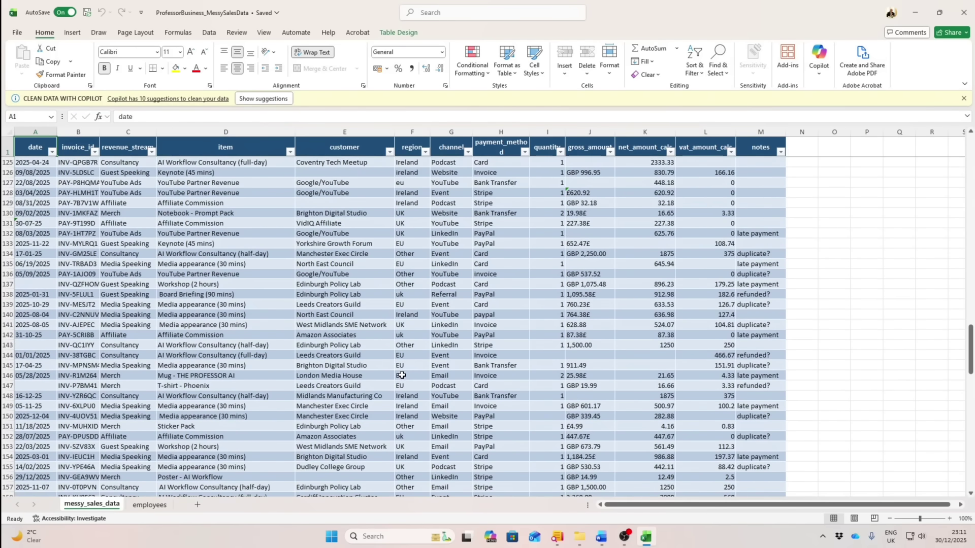
scroll(391, 376, "up", 2)
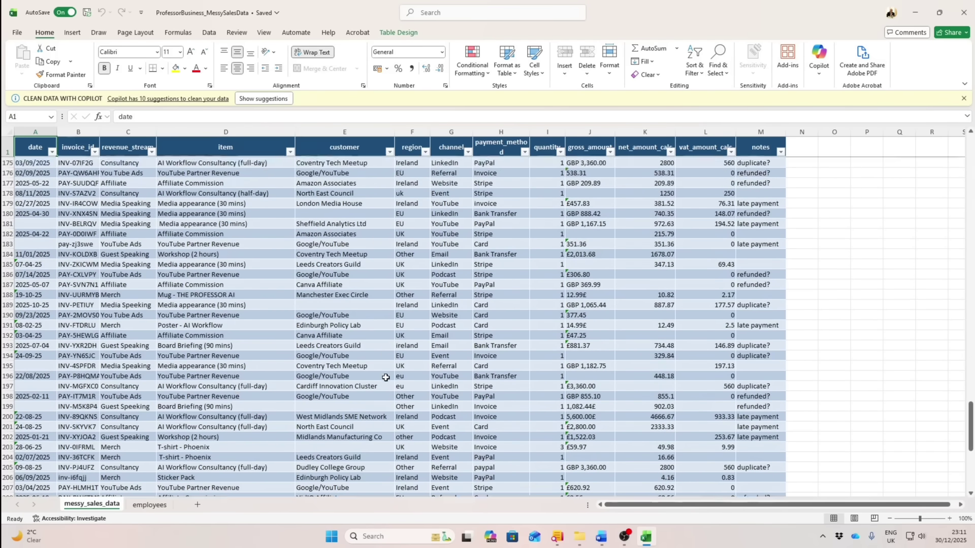
scroll(385, 377, "up", 20)
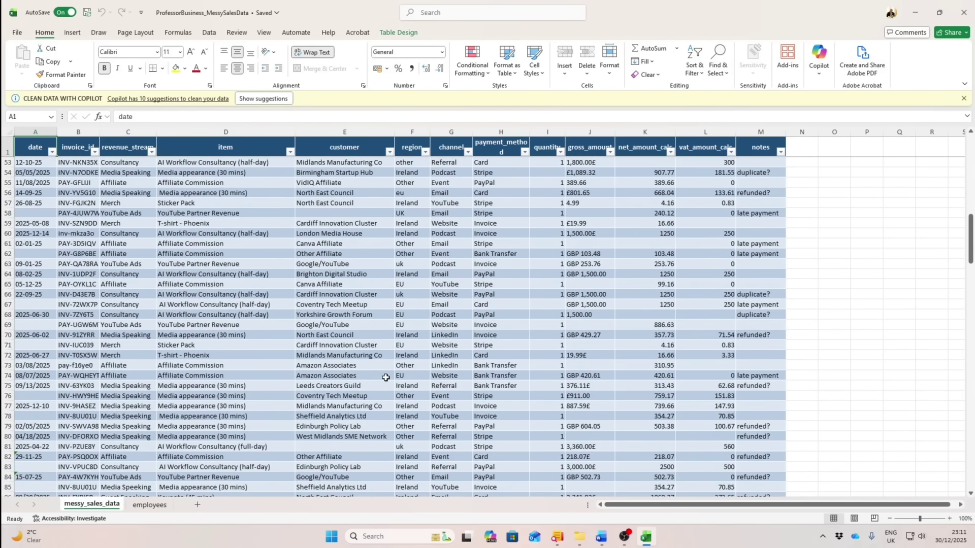
scroll(386, 378, "up", 2)
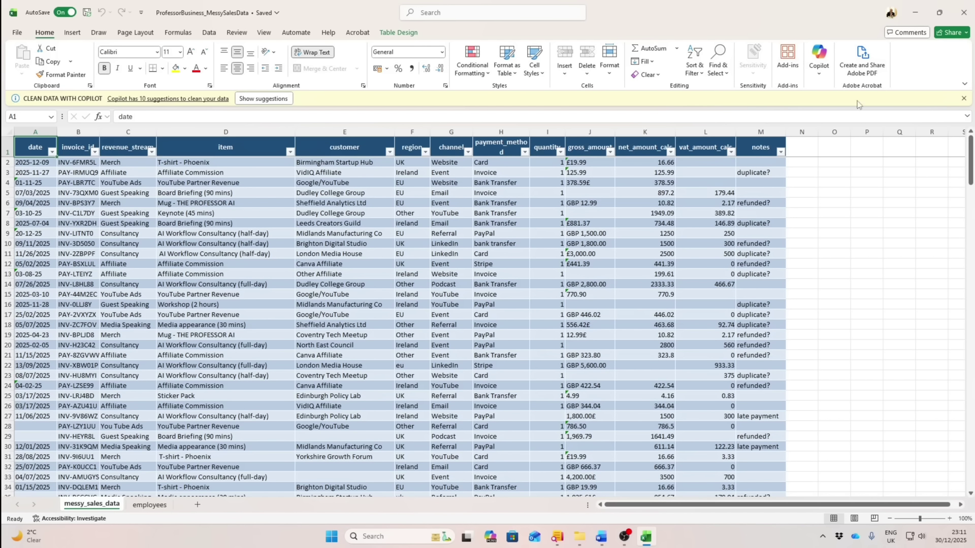
Ask Copilot: "Clean this table: use dd/mm/yyyy, remove blank rows, trim spaces and highlight missing values."
left_click(822, 57)
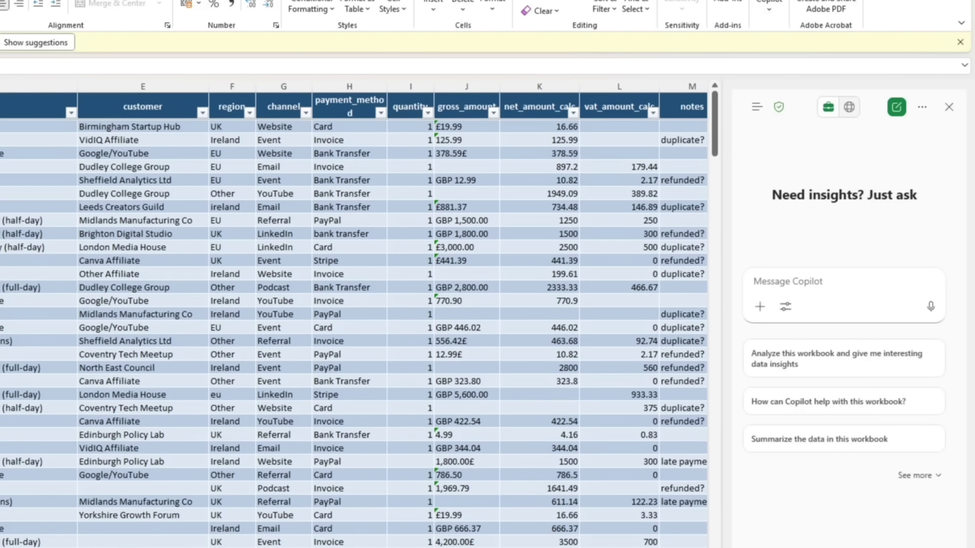
left_click(775, 278)
type("Clear this table: use dd/mm/yyyy, remove blank rows, trim spaces and highlight missing values.")
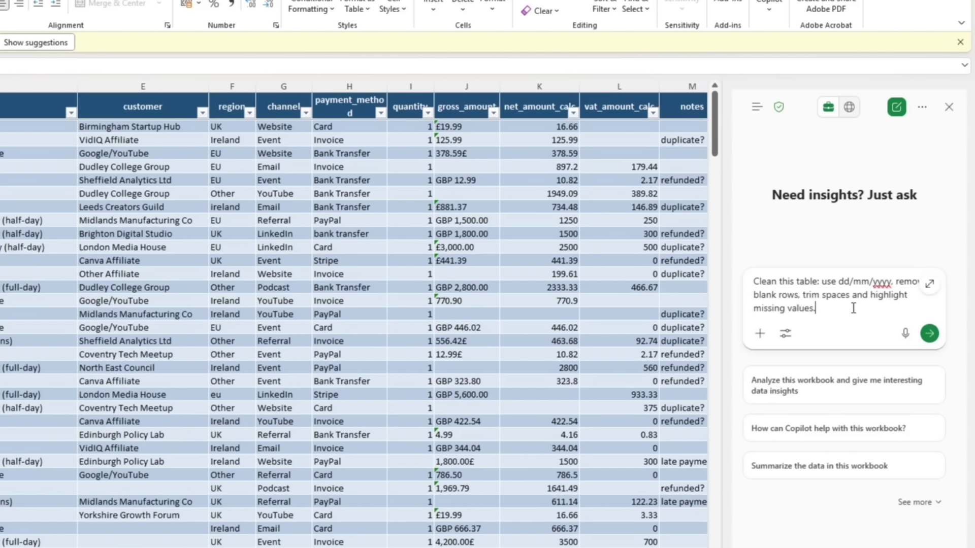
left_click(928, 335)
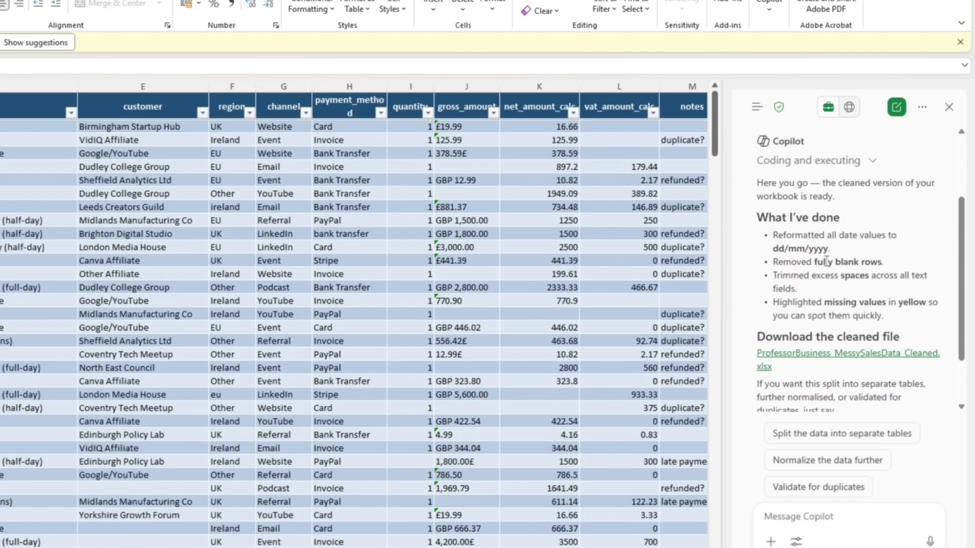
Open the cleaned file ProfessorBusiness_MessySalesData_Cleaned.xlsx and check its date formats and highlighted missing values across rows and columns
left_click(828, 360)
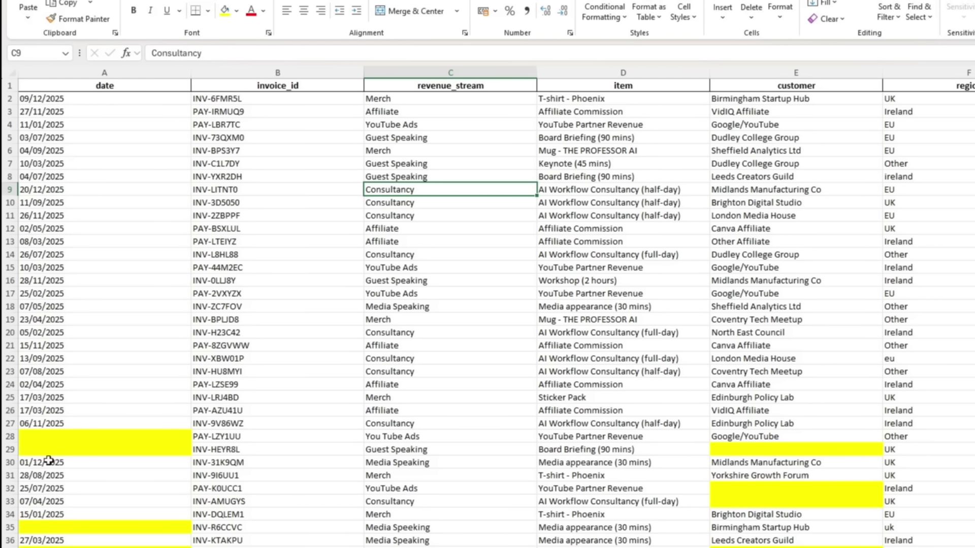
scroll(77, 418, "down", 9)
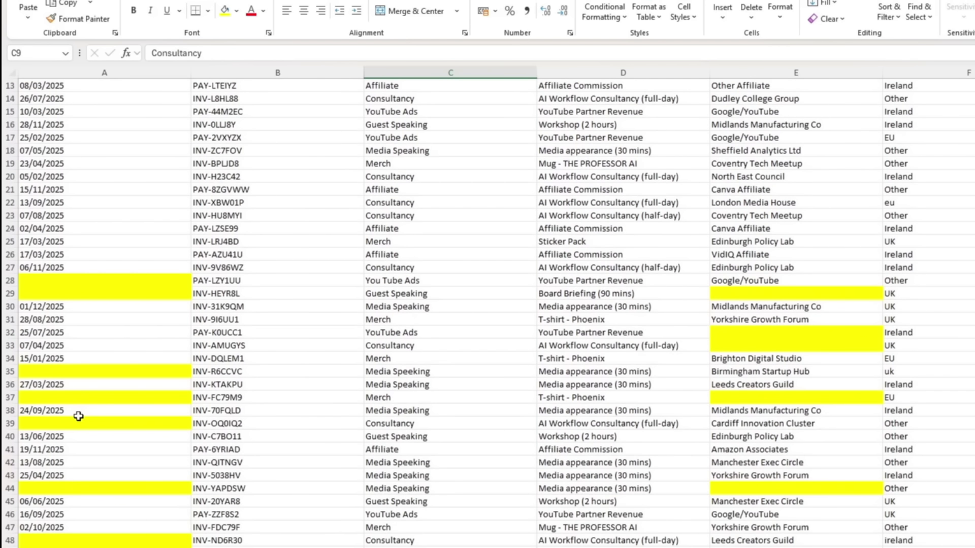
scroll(79, 417, "down", 14)
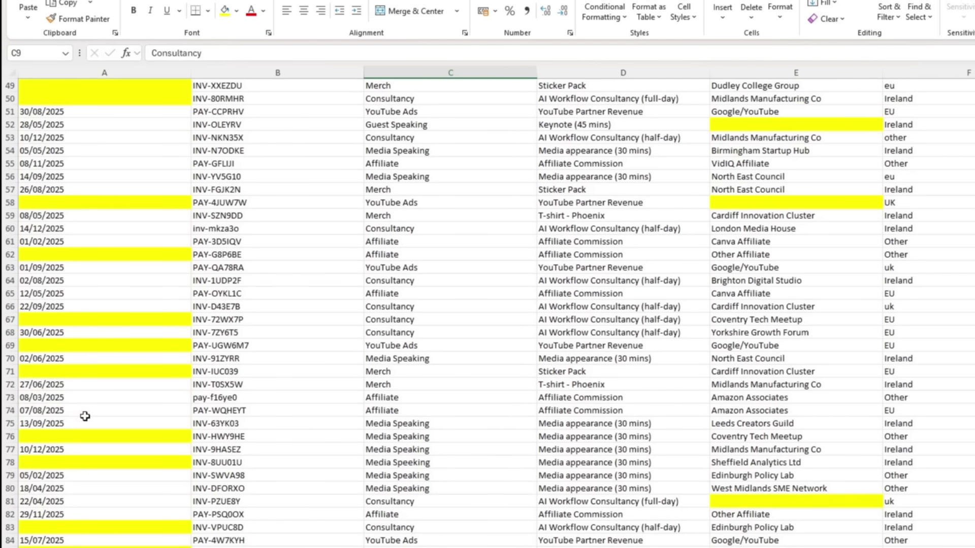
scroll(85, 417, "down", 2)
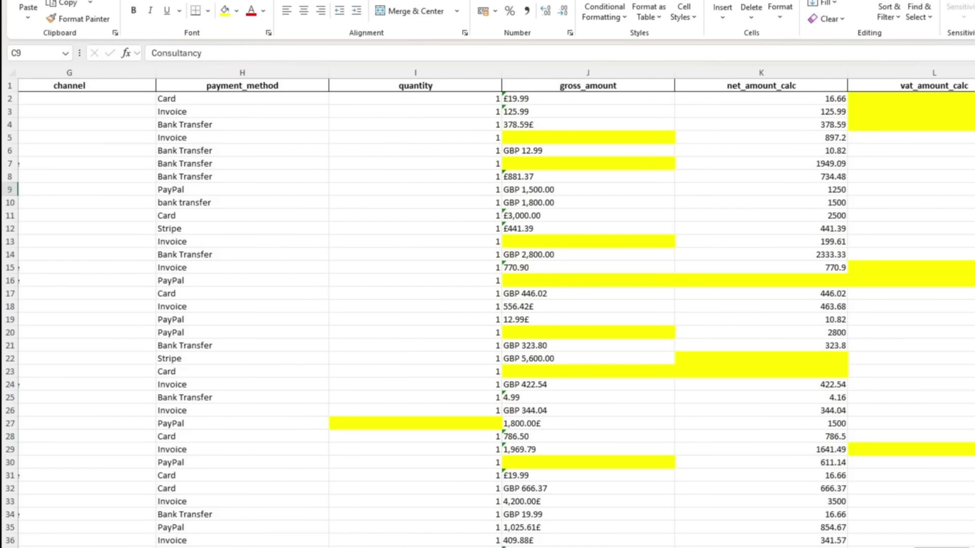
scroll(669, 254, "left", 6)
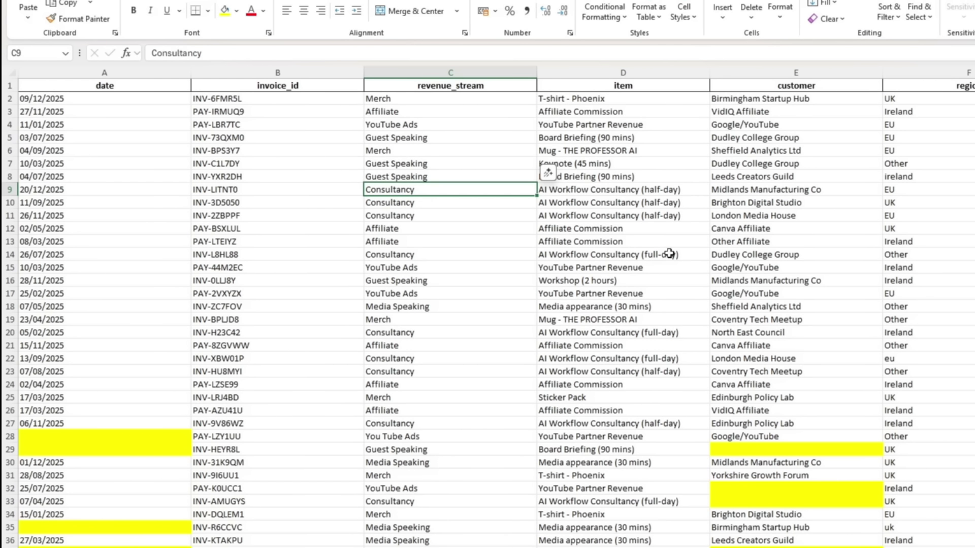
scroll(492, 228, "down", 7)
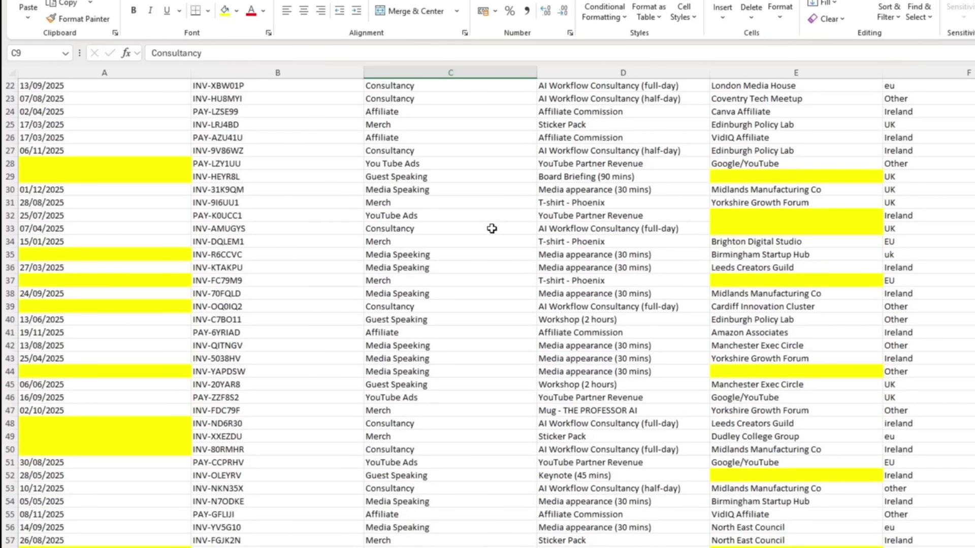
scroll(492, 228, "down", 5)
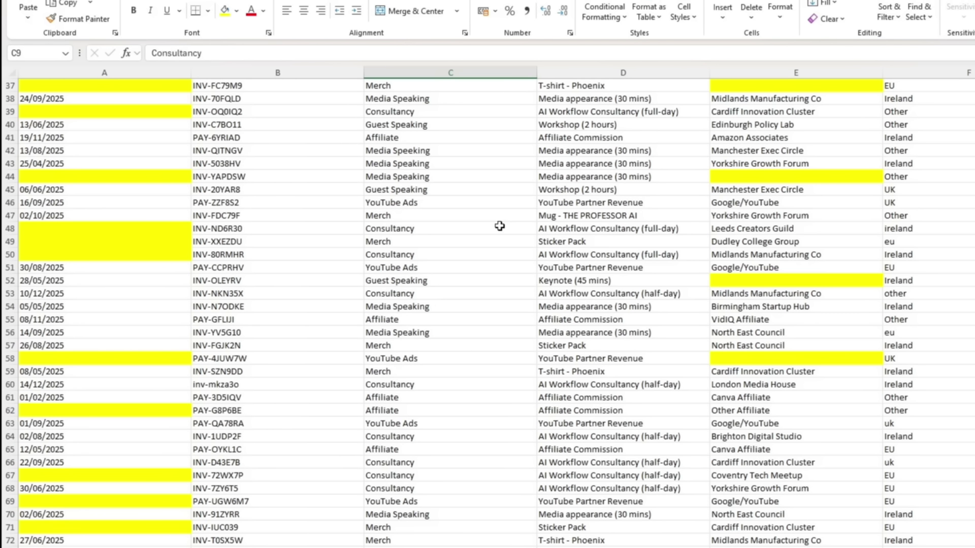
scroll(499, 225, "down", 8)
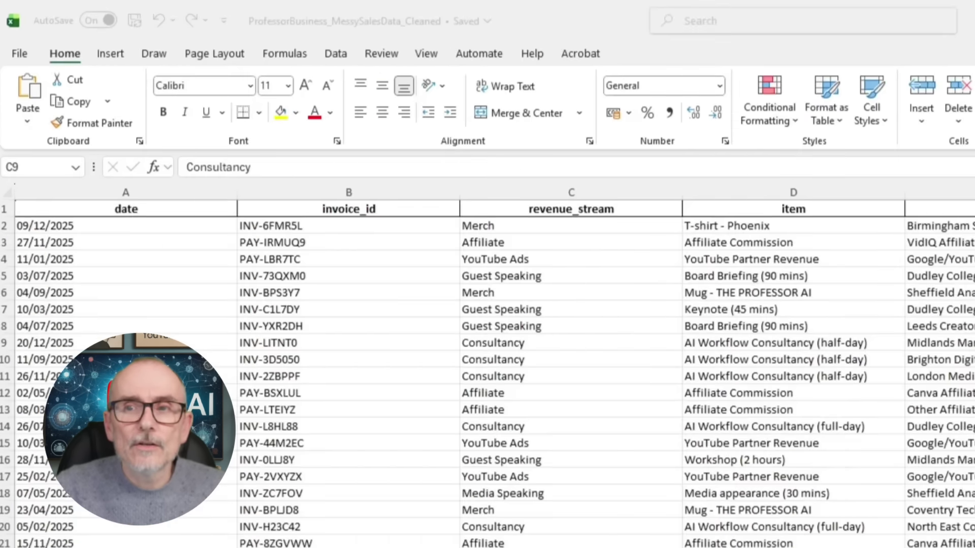
Request a Copilot summary report with total sales, average sale value, sales by region and a short manager paragraph, and check its headline figures
key("alt+Tab")
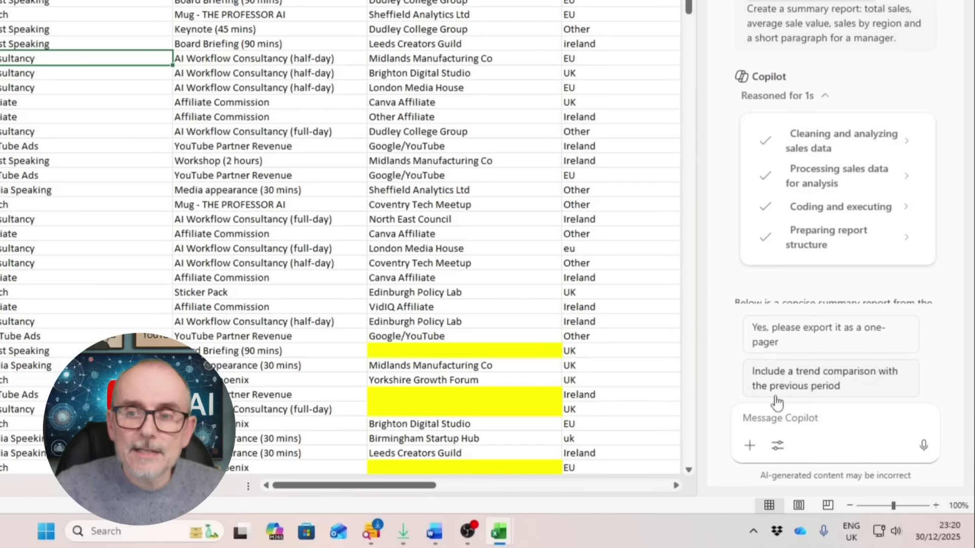
left_click(763, 414)
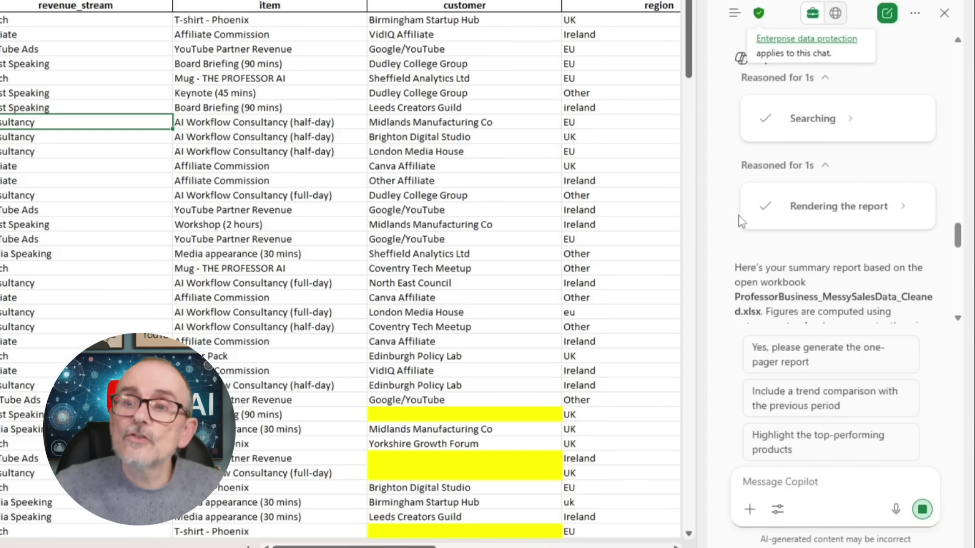
scroll(739, 222, "down", 4)
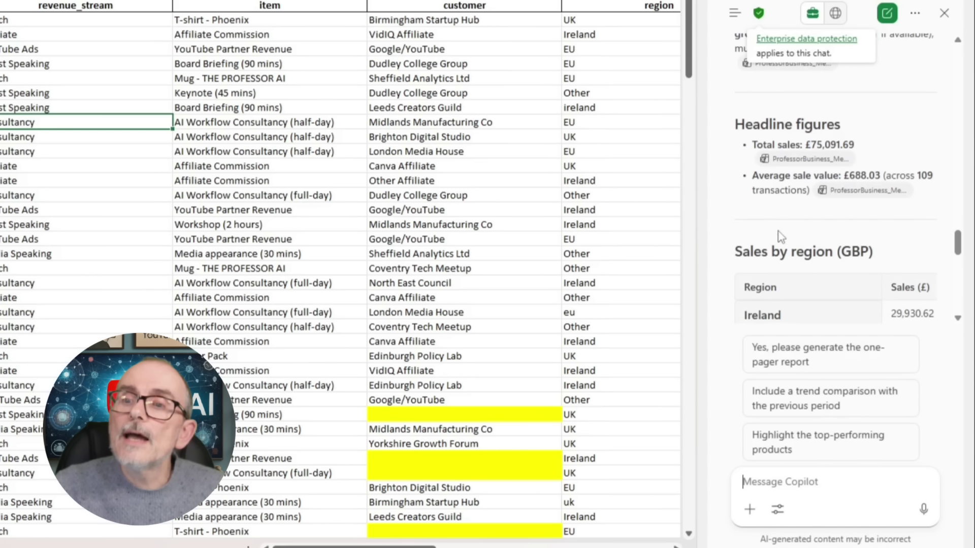
mouse_move(807, 165)
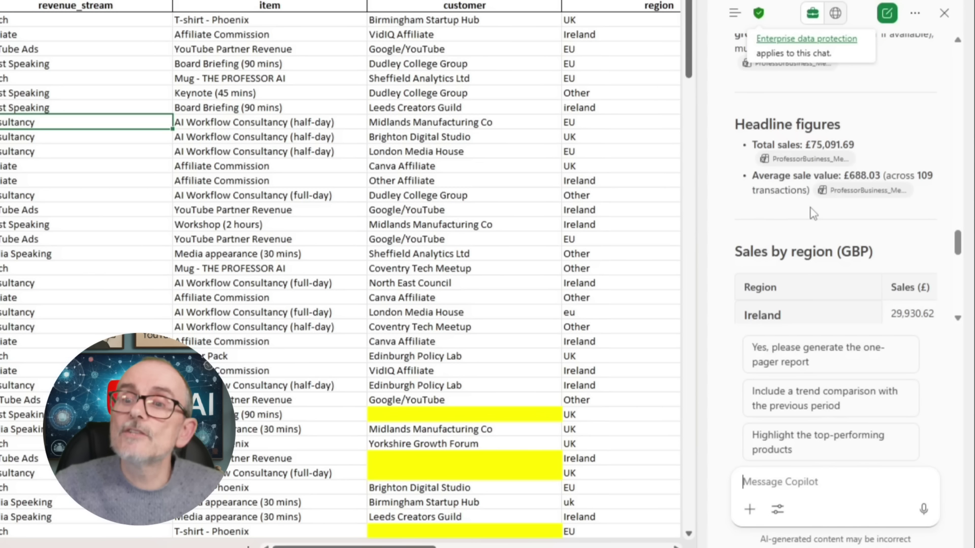
scroll(812, 213, "down", 2)
Widen the Copilot pane and review the report's regional sales table, bar chart and manager paragraph
left_click_drag(696, 211, 132, 147)
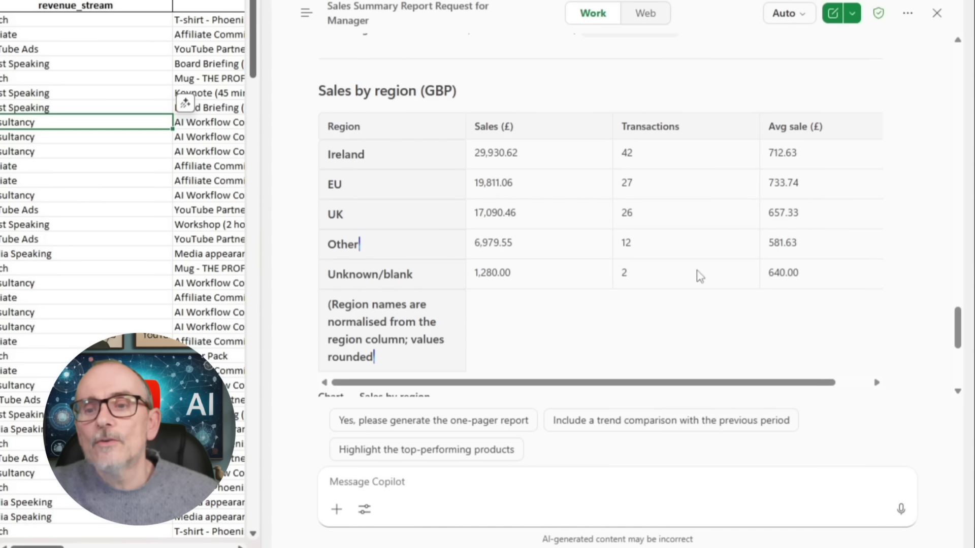
scroll(581, 227, "down", 4)
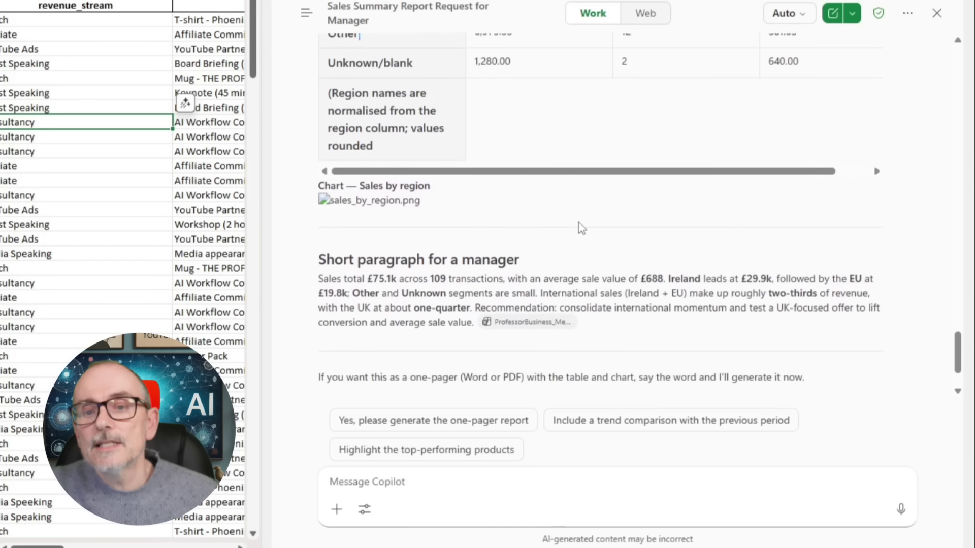
scroll(581, 228, "down", 3)
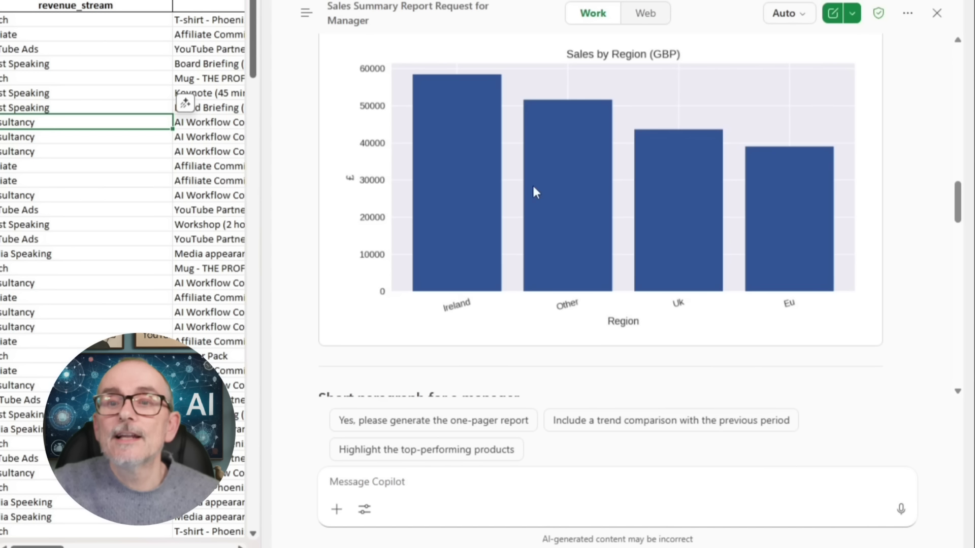
scroll(519, 209, "up", 7)
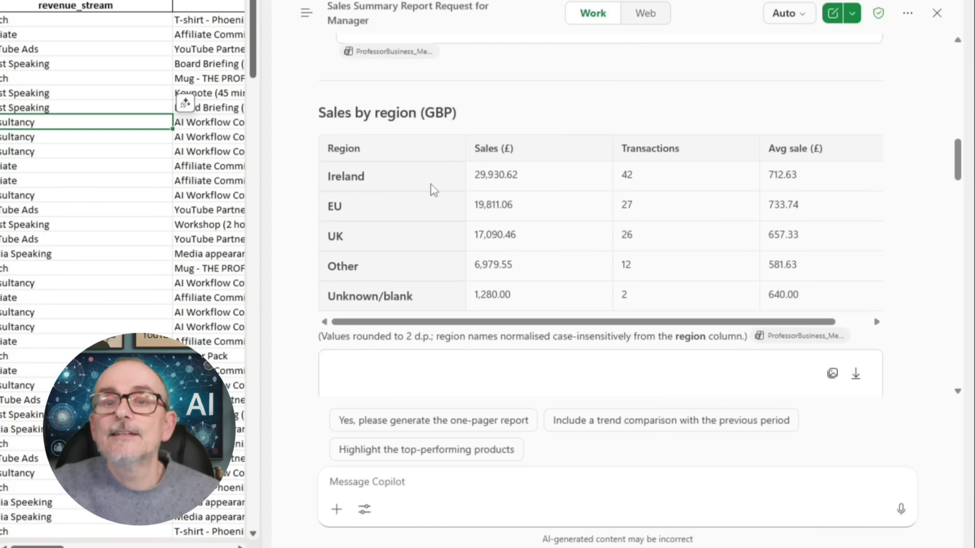
scroll(519, 199, "up", 6)
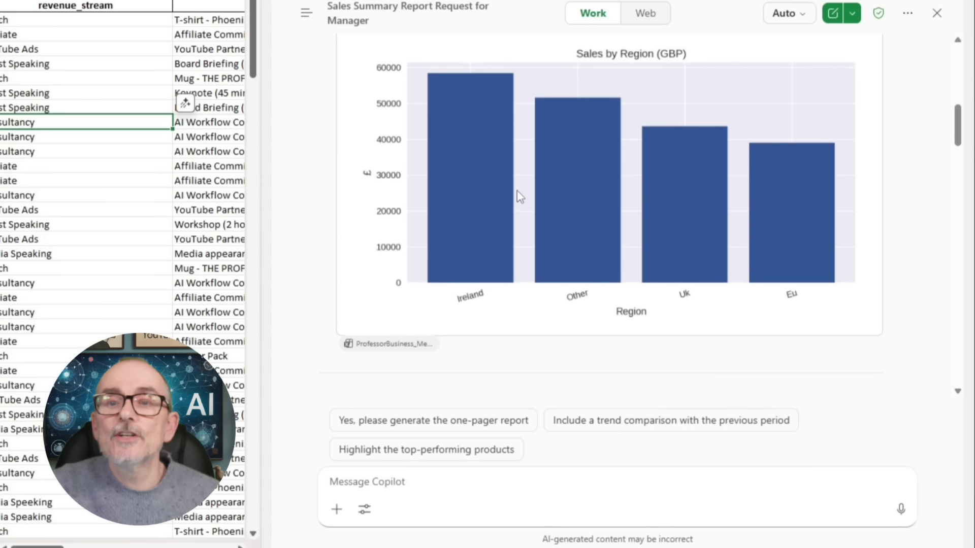
scroll(519, 197, "up", 6)
scroll(523, 193, "down", 3)
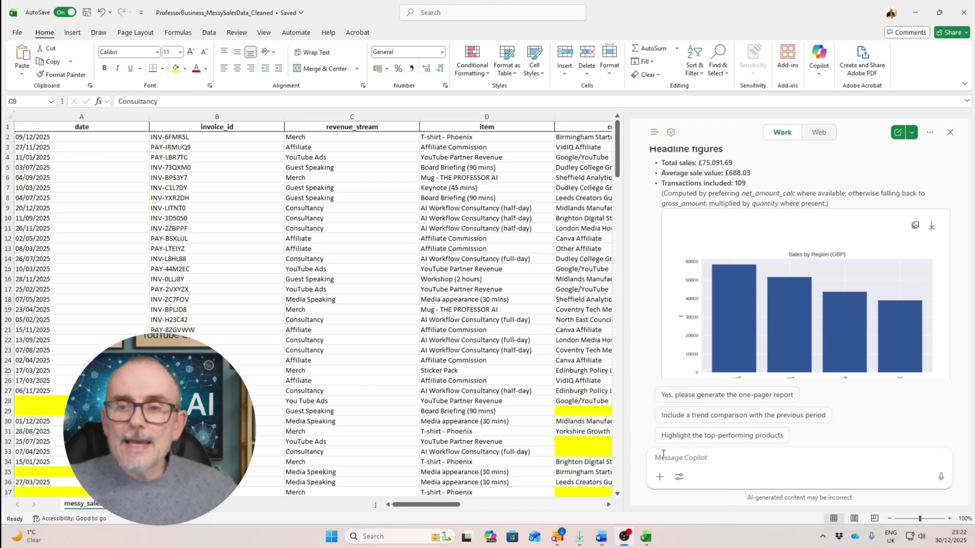
Ask Copilot: "Create a bar chart of monthly sales with a trend line and add a one-sentence explanation."
left_click(666, 455)
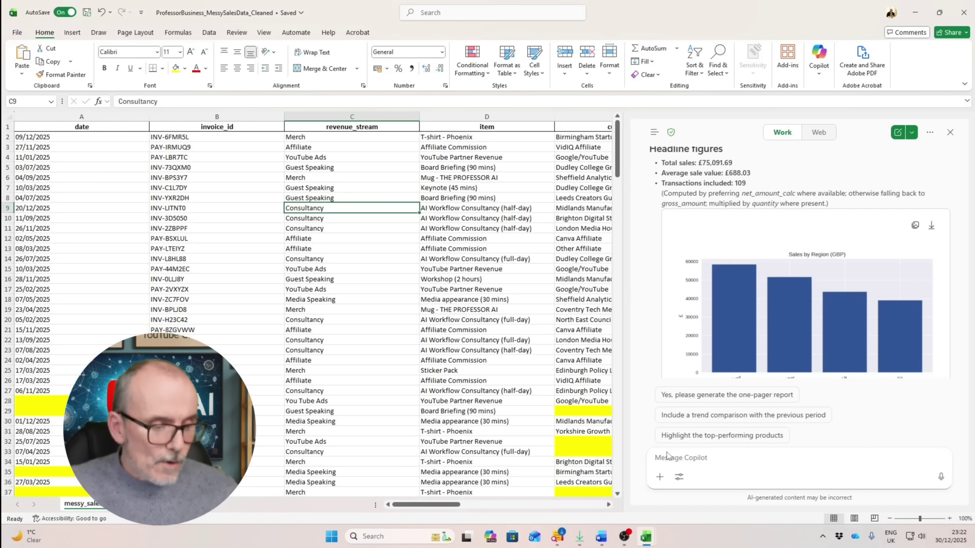
type("Create a bar chart of monthly sales with a trend line and add a one-sentence explanation.")
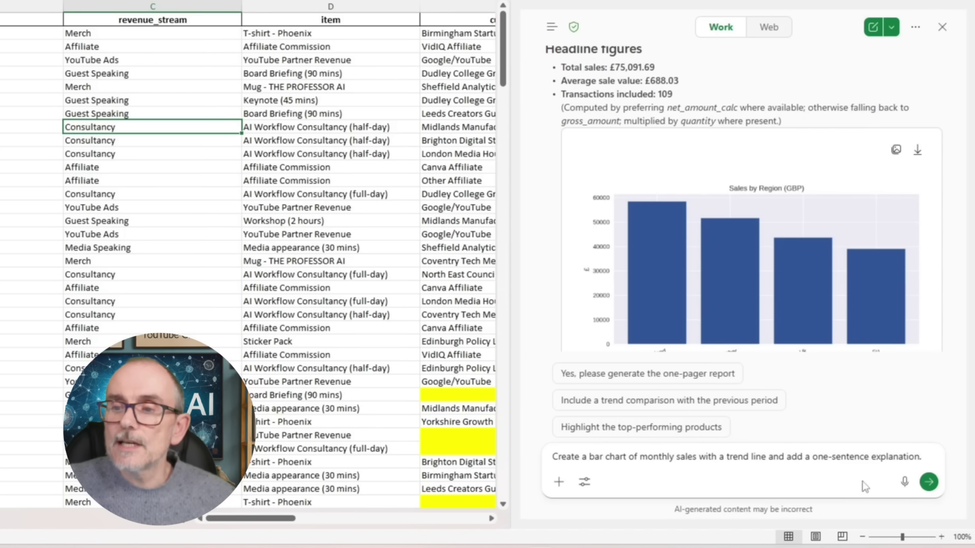
left_click(929, 482)
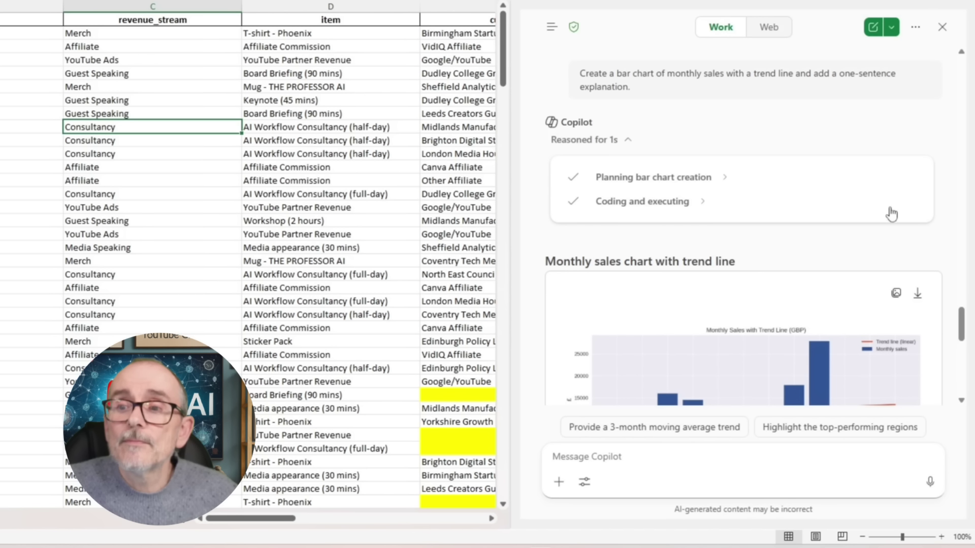
Widen the Copilot pane and compare the monthly sales chart and its trend line with the one-sentence explanation
scroll(832, 297, "down", 3)
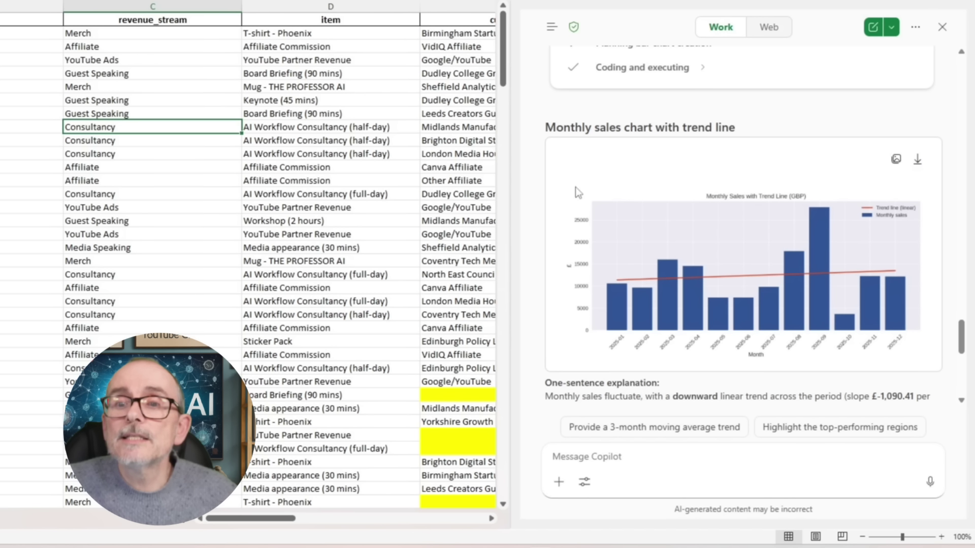
left_click_drag(512, 211, 325, 210)
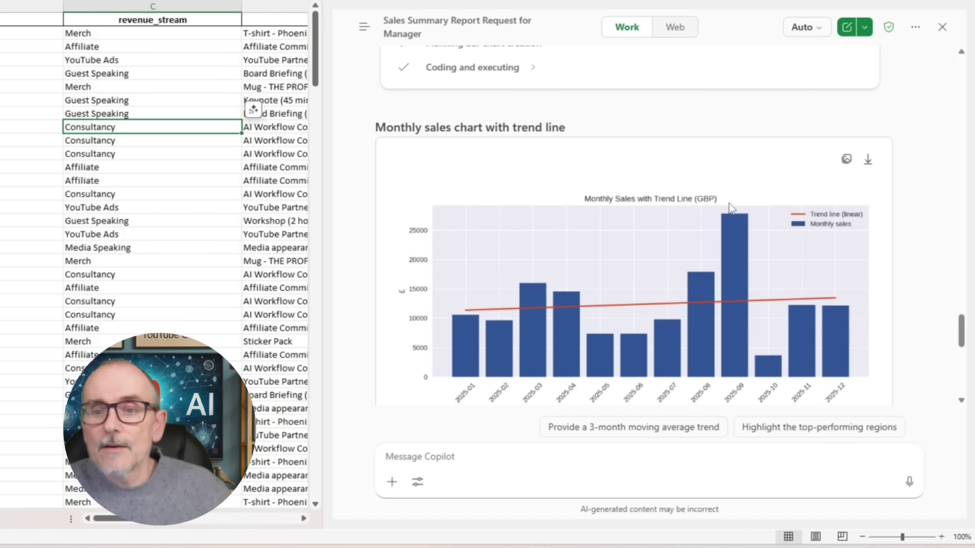
scroll(727, 202, "down", 3)
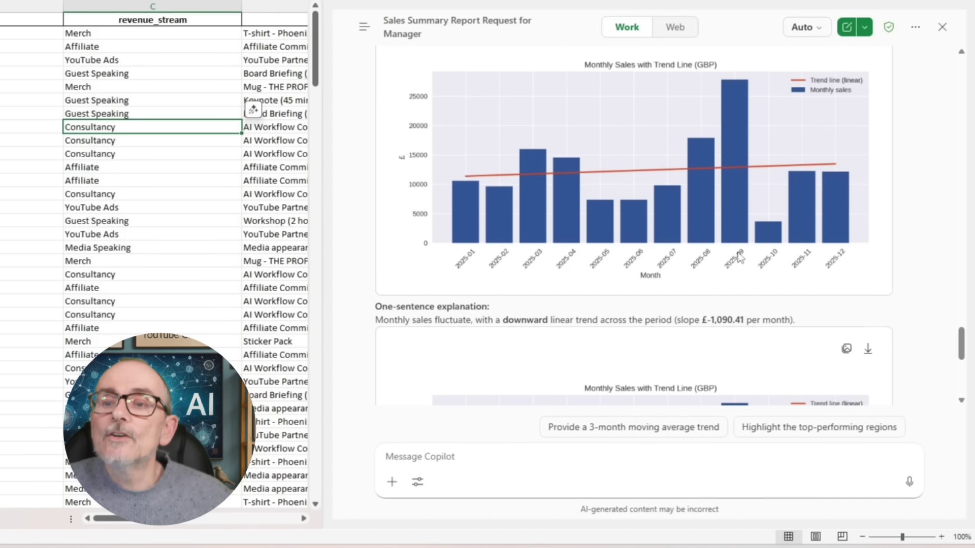
scroll(681, 257, "down", 3)
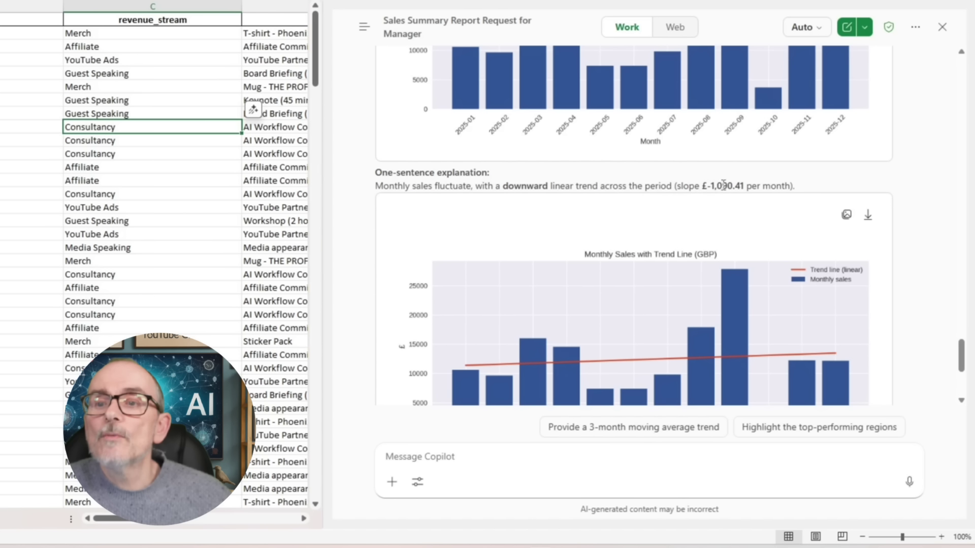
scroll(680, 179, "up", 4)
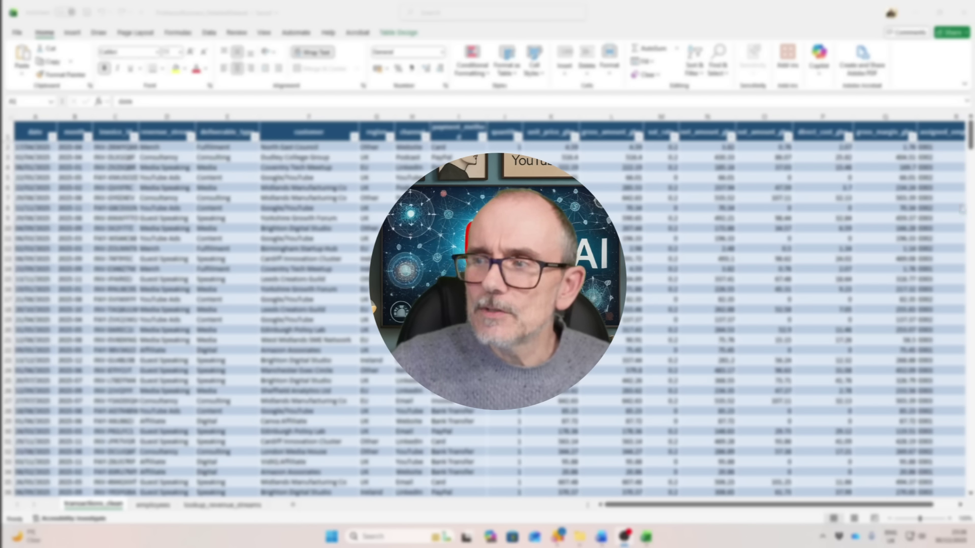
Open Copilot for the transactions workbook and ask: "Profile this dataset: show duplicates, missing values, data types and outliers."
left_click(819, 56)
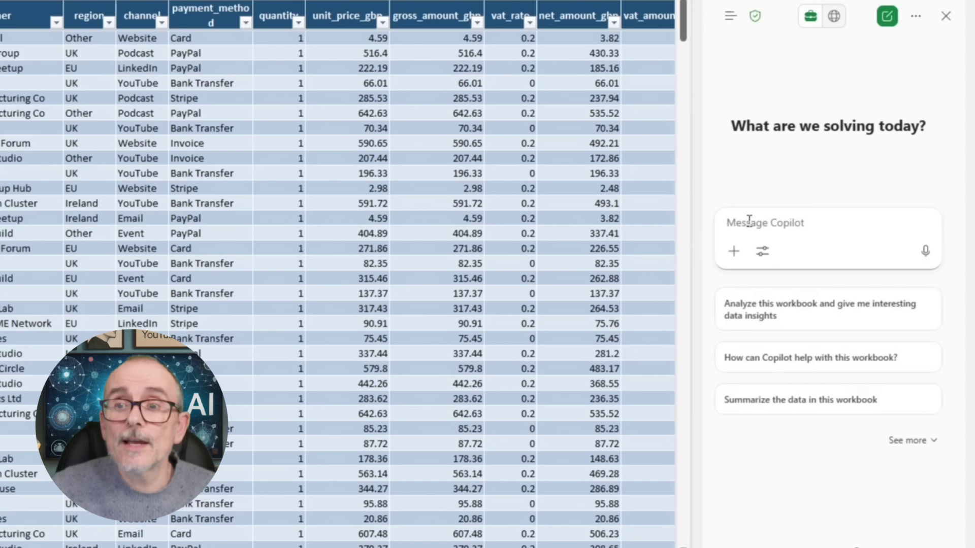
left_click(748, 217)
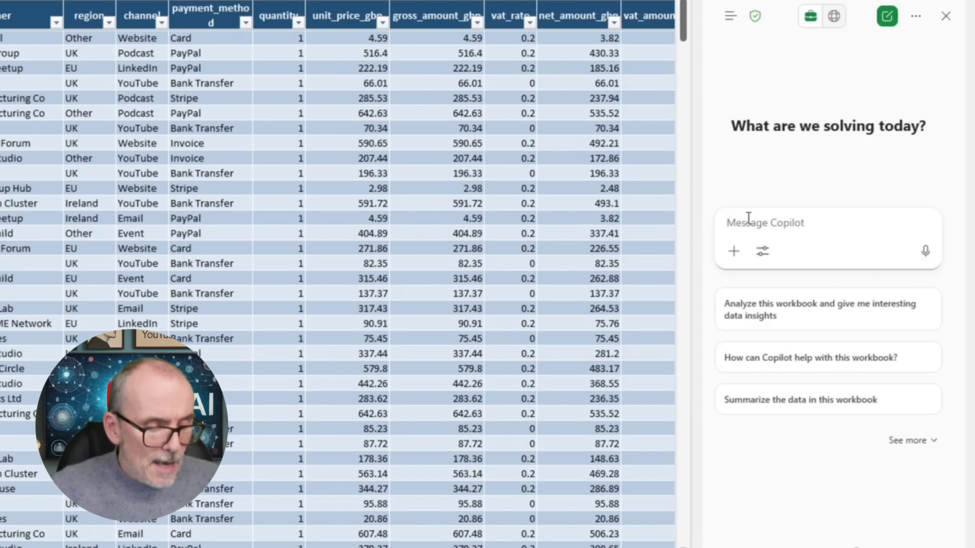
type("Profile this dataset: show duplicates, missing values, data types and outliers.")
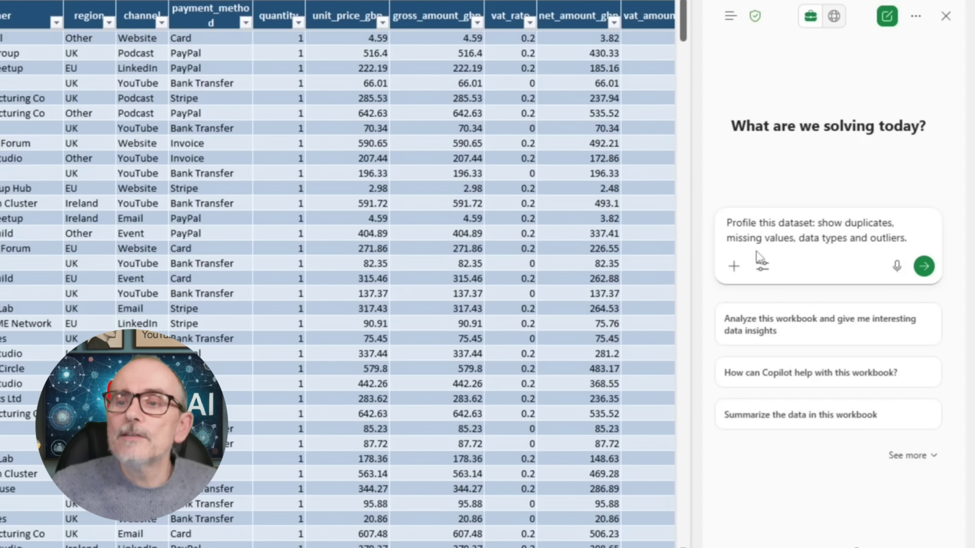
left_click(924, 266)
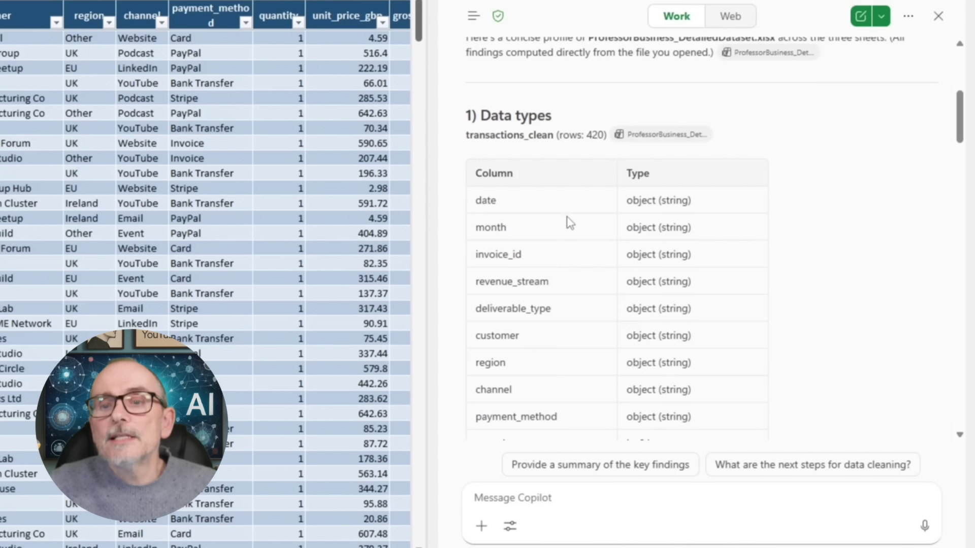
Review the dataset profile's data types, missing values, duplicates, outlier statistics and closing quick take
scroll(569, 218, "down", 5)
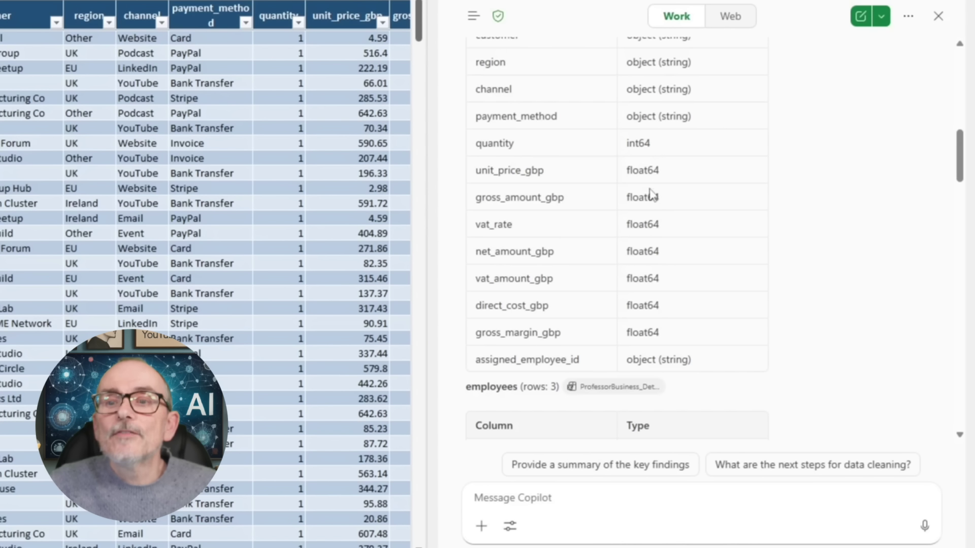
scroll(654, 189, "down", 3)
scroll(648, 218, "down", 8)
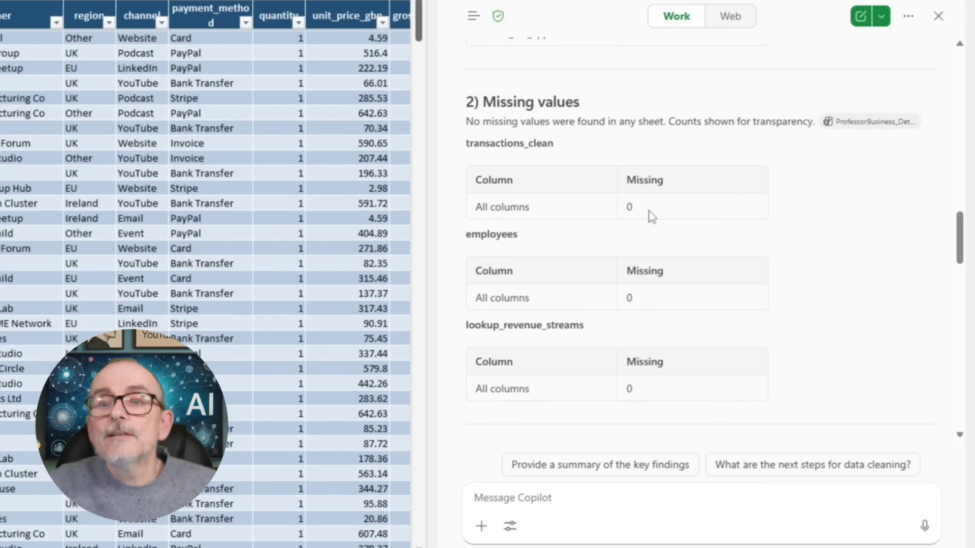
scroll(649, 213, "down", 1)
scroll(650, 208, "down", 5)
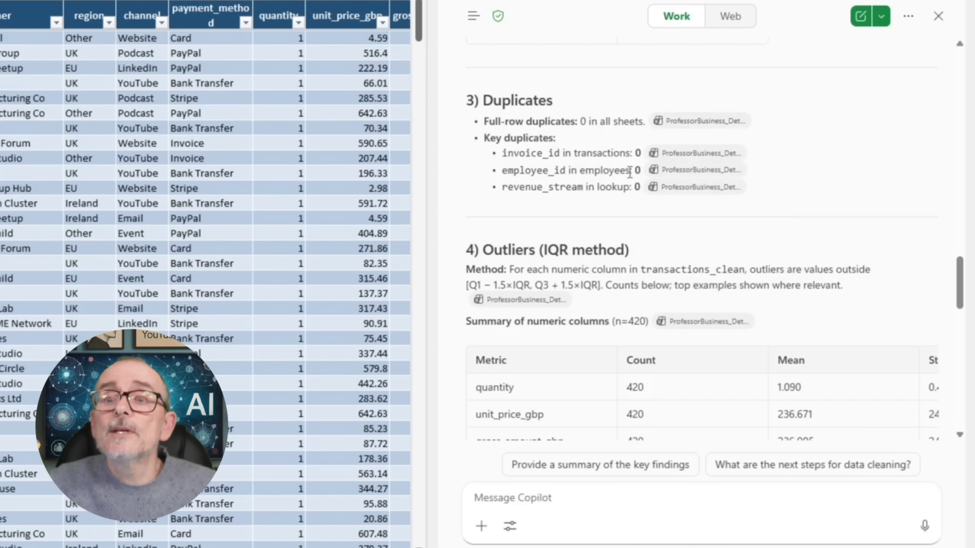
scroll(655, 254, "down", 4)
left_click_drag(625, 374, 891, 373)
scroll(589, 276, "down", 5)
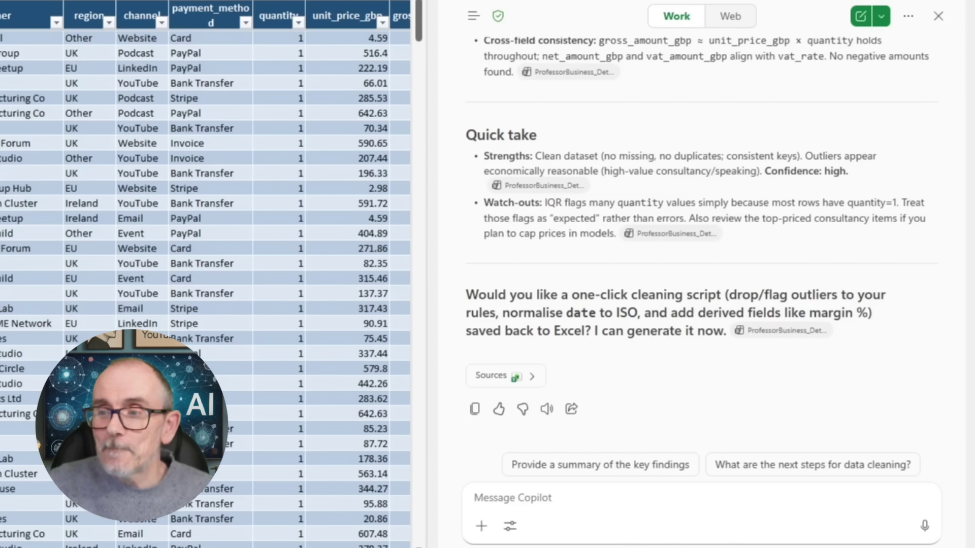
Ask Copilot: "Create a monthly performance report: revenue, variance vs last month, region comparison, top and bottom products. Add commentary"
type("Create a monthly performance report: revenue, variance vs last month, region comparison, top and bottom products. Add commentary")
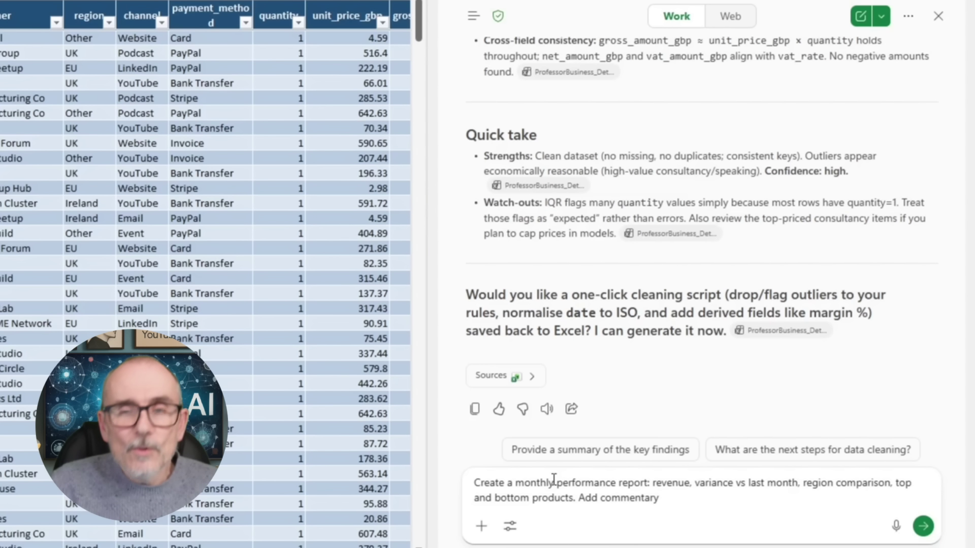